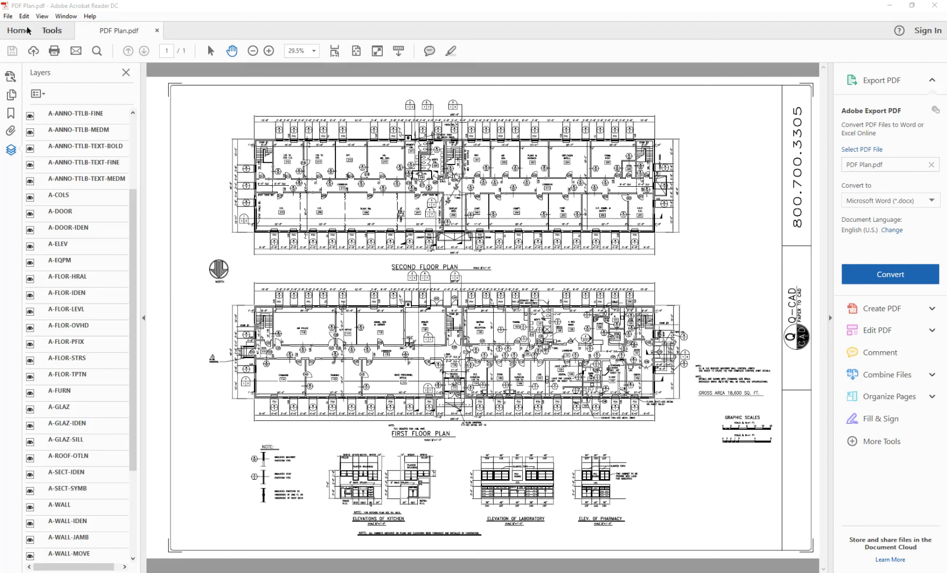
Step: Check the PDF's document properties and page size, then fit the whole sheet to the window
{"action": "left_click", "coordinate": [5, 18]}
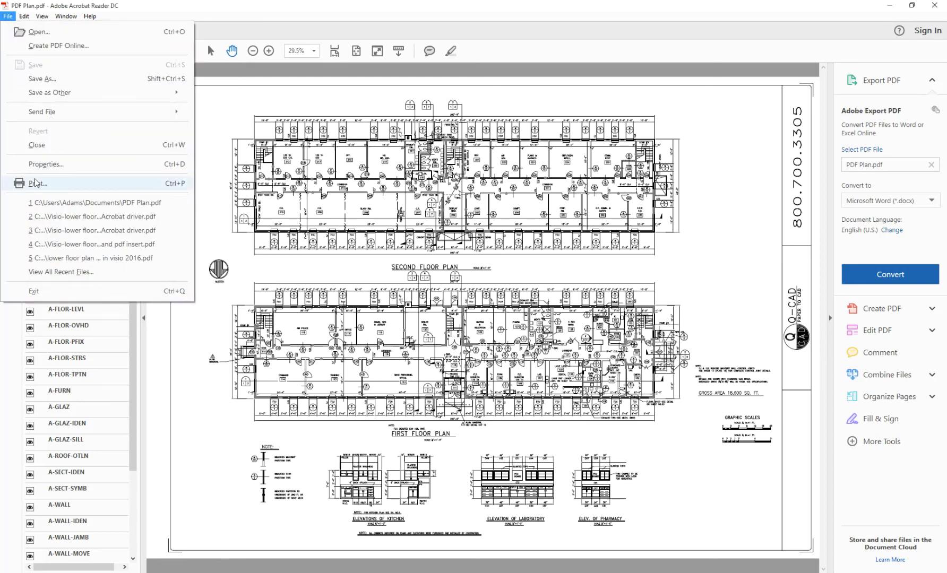
{"action": "left_click", "coordinate": [37, 164]}
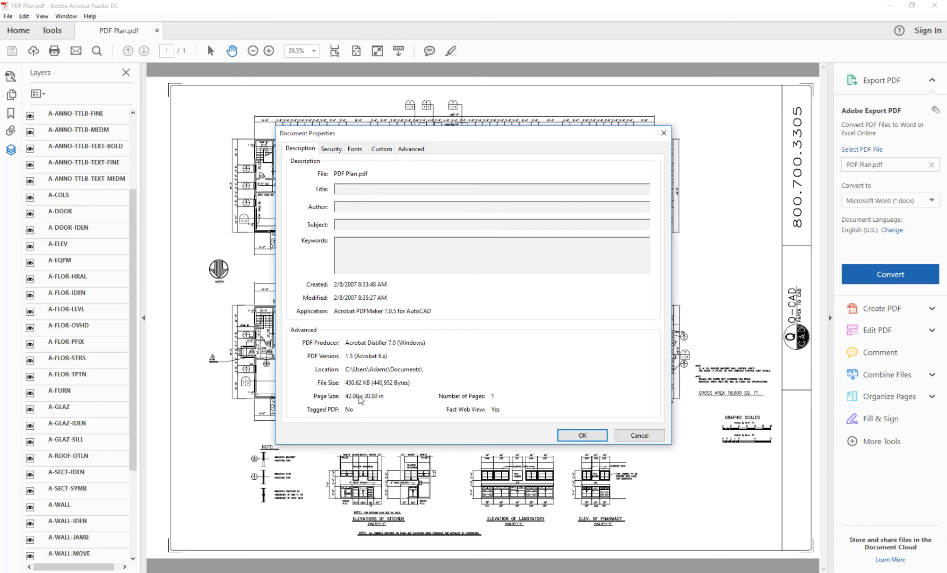
{"action": "left_click", "coordinate": [621, 435]}
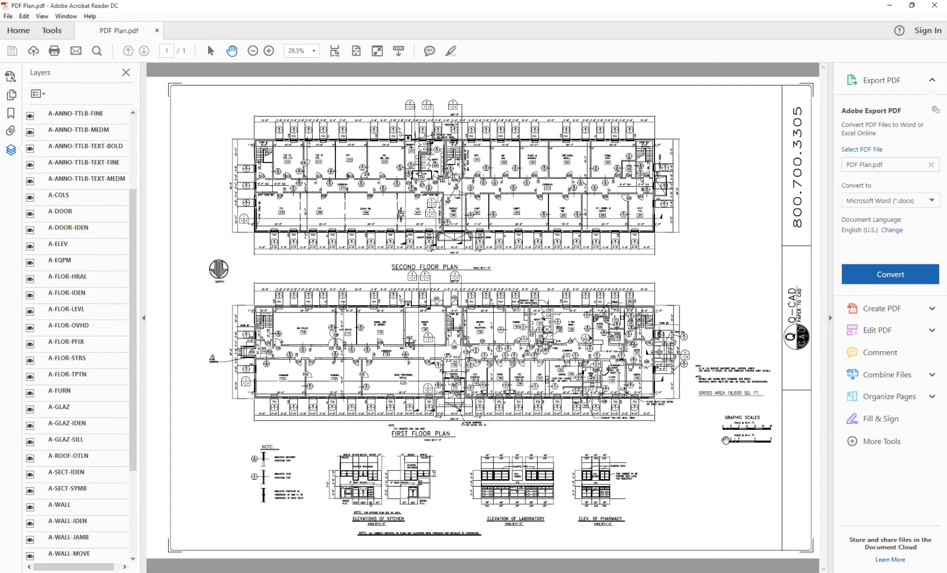
{"action": "scroll", "coordinate": [749, 442], "scroll_direction": "up", "scroll_amount": 6}
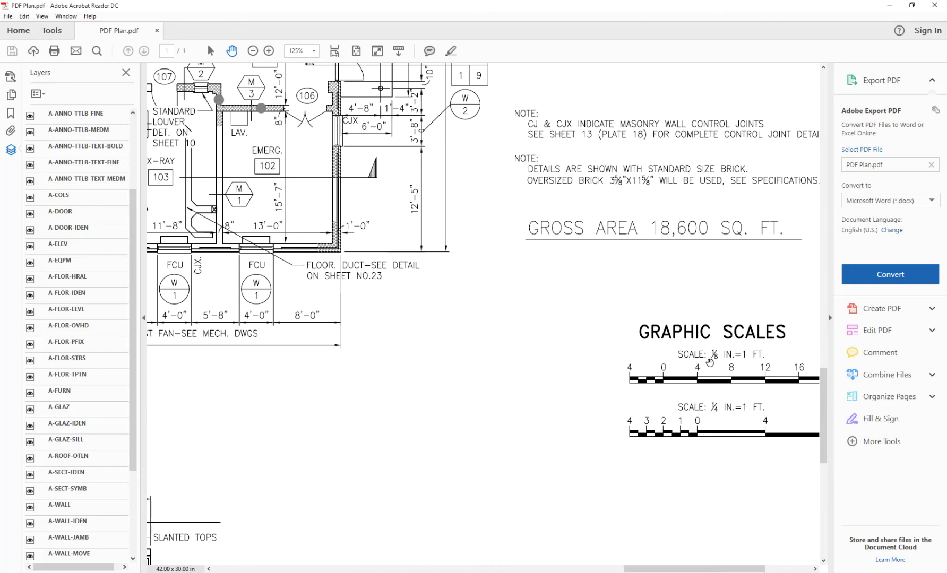
{"action": "scroll", "coordinate": [710, 362], "scroll_direction": "down", "scroll_amount": 8}
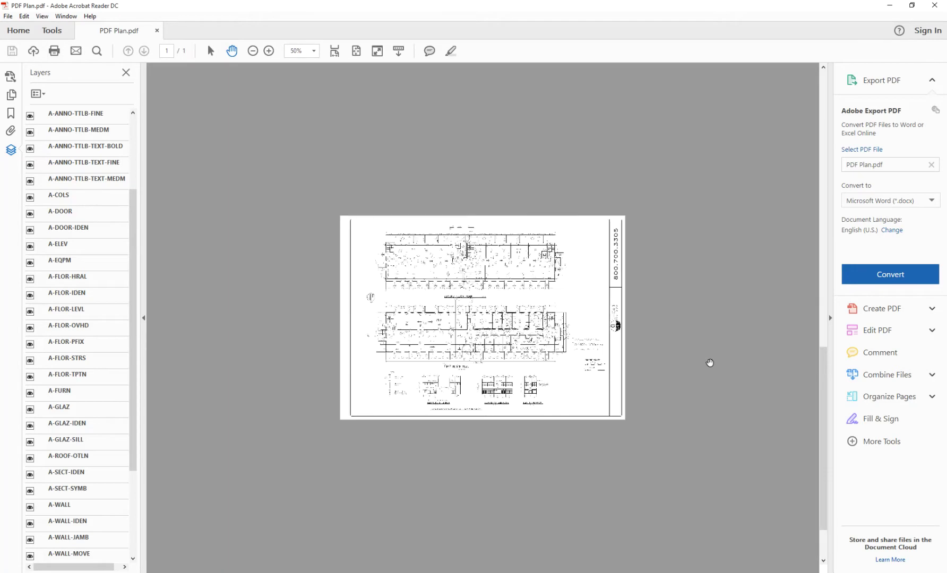
{"action": "key", "text": "ctrl+0"}
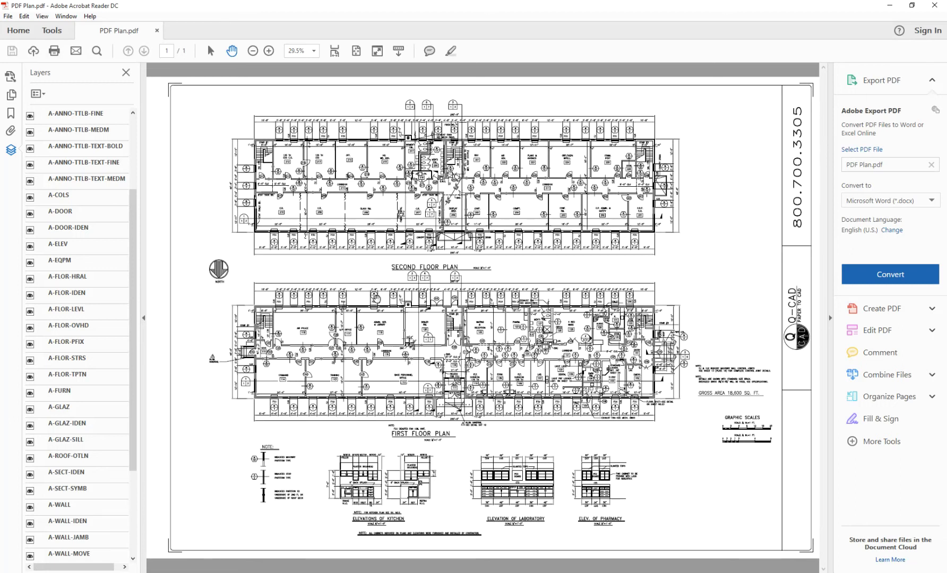
Step: Hide the title-block MEDM, TEXT-BOLD, TEXT-FINE, A-GLAZ-IDEN and A-ANNO-DIMS layers in Acrobat
{"action": "left_click", "coordinate": [31, 133]}
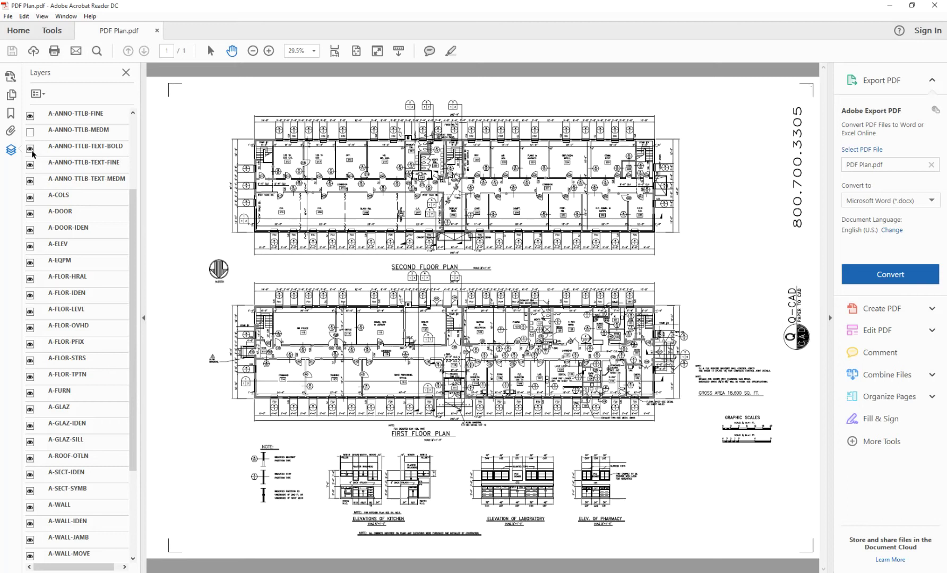
{"action": "left_click", "coordinate": [31, 149]}
{"action": "left_click", "coordinate": [30, 164]}
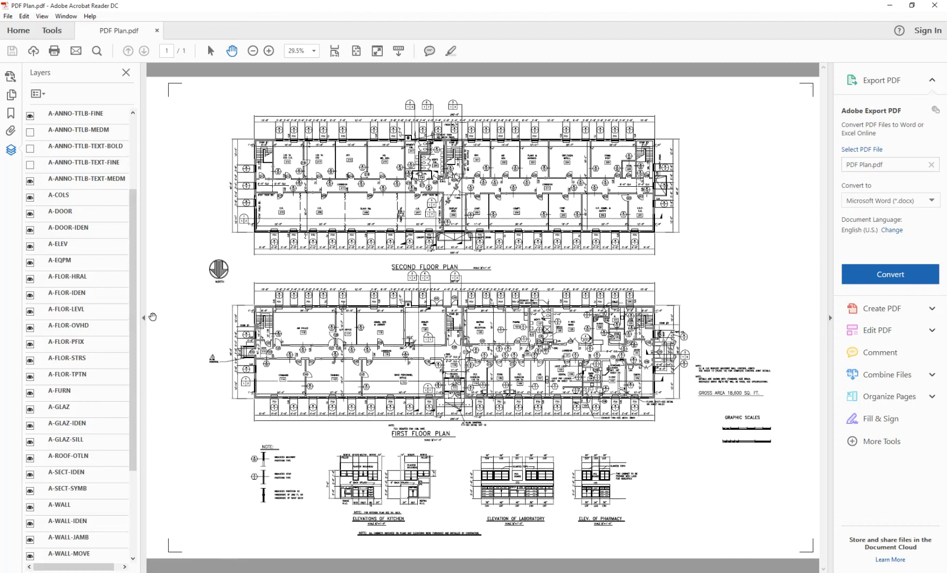
{"action": "left_click", "coordinate": [30, 426]}
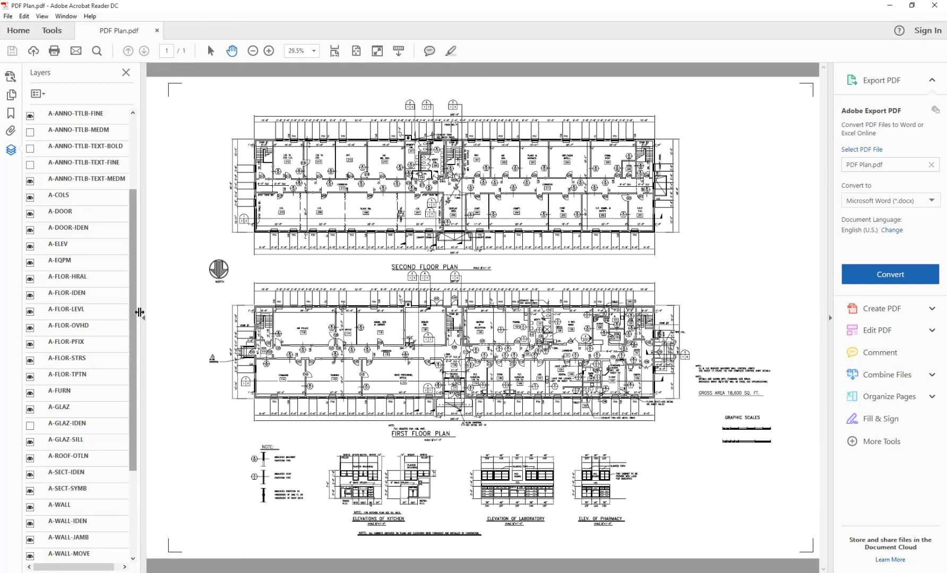
{"action": "scroll", "coordinate": [133, 317], "scroll_direction": "up", "scroll_amount": 3}
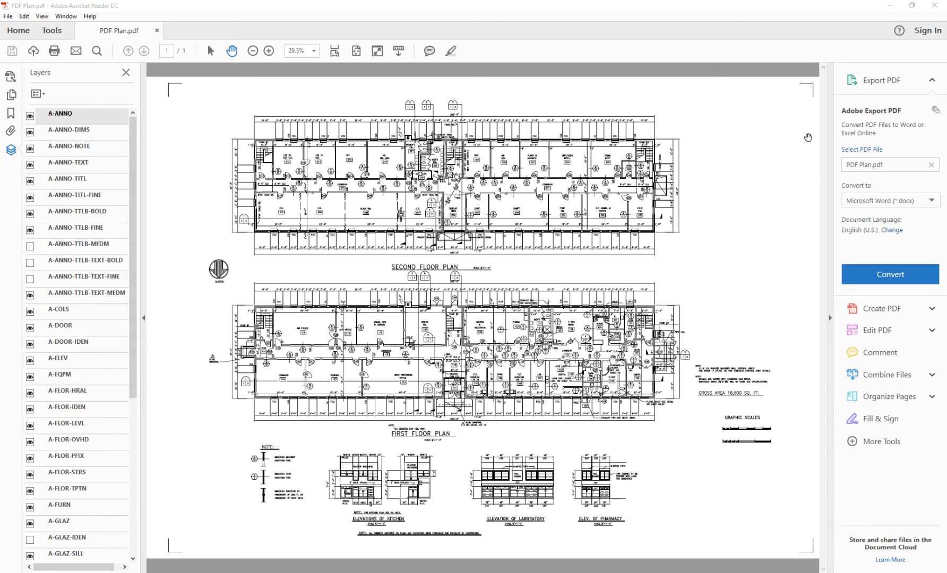
{"action": "left_click", "coordinate": [30, 132]}
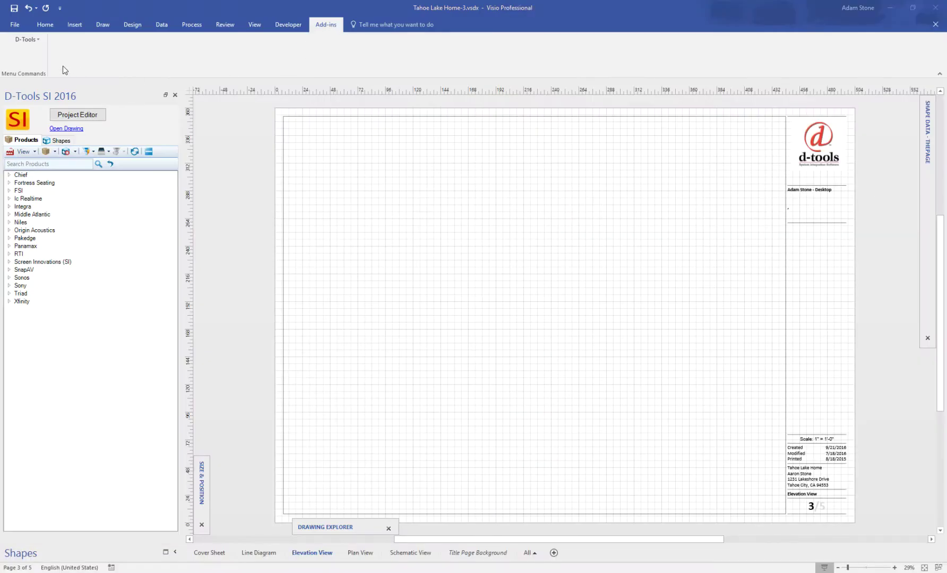
Step: Start D-Tools Insert PDF Background and open PDF Plan.pdf for conversion
{"action": "left_click", "coordinate": [41, 41]}
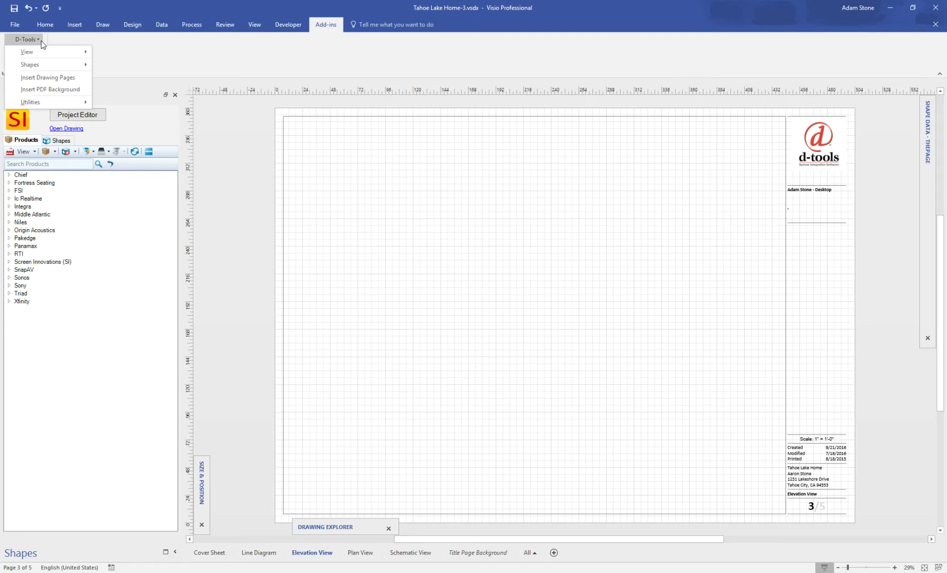
{"action": "left_click", "coordinate": [50, 89]}
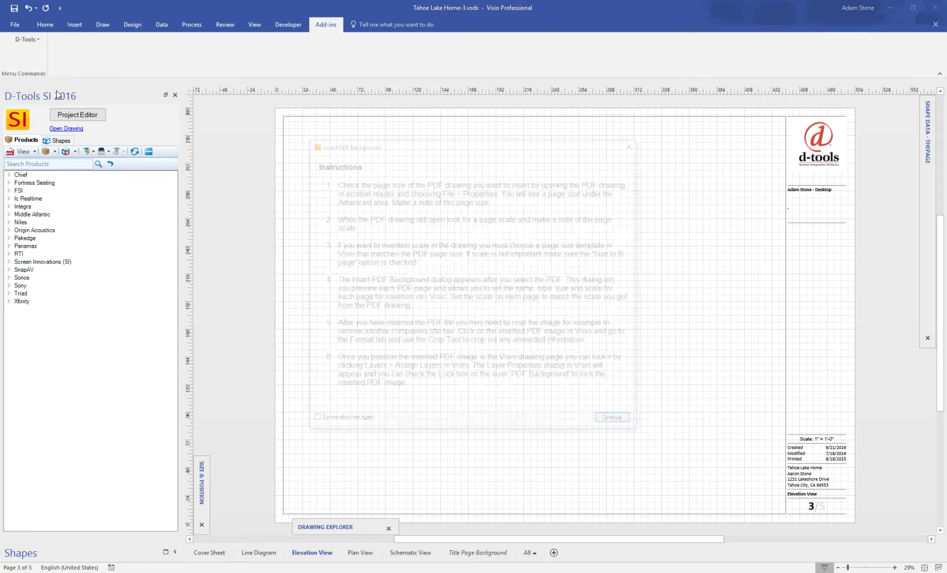
{"action": "left_click", "coordinate": [606, 424]}
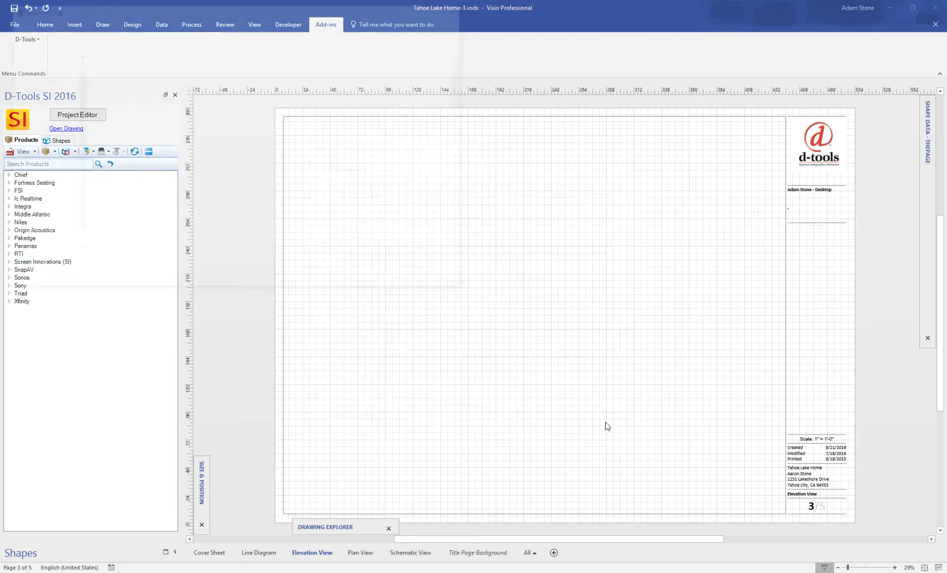
{"action": "left_click", "coordinate": [130, 174]}
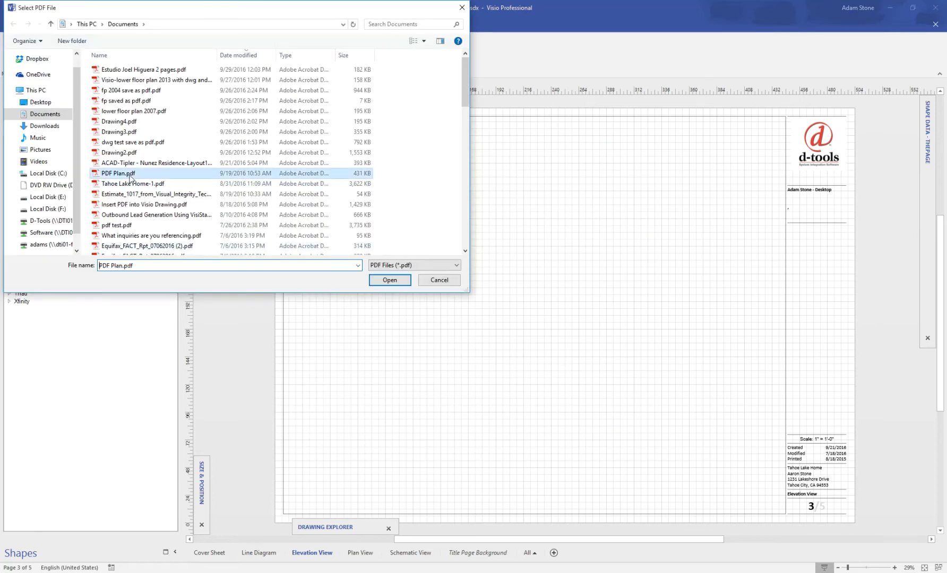
{"action": "left_click", "coordinate": [391, 280]}
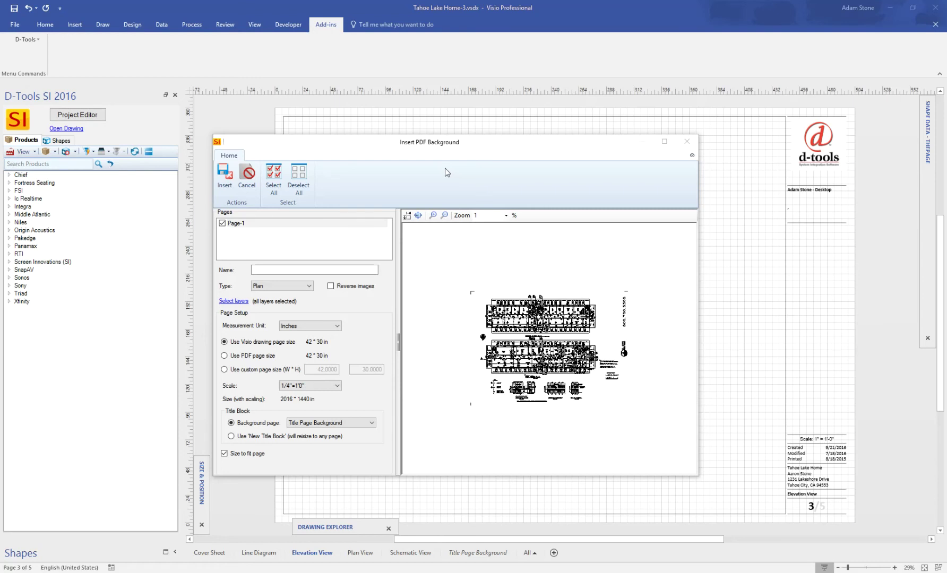
Step: Uncheck A-ANNO-DIMS, the three A-ANNO-TTLB-TEXT layers and A-GLAZ-IDEN, keeping 37 of 42 layers
{"action": "left_click", "coordinate": [237, 302]}
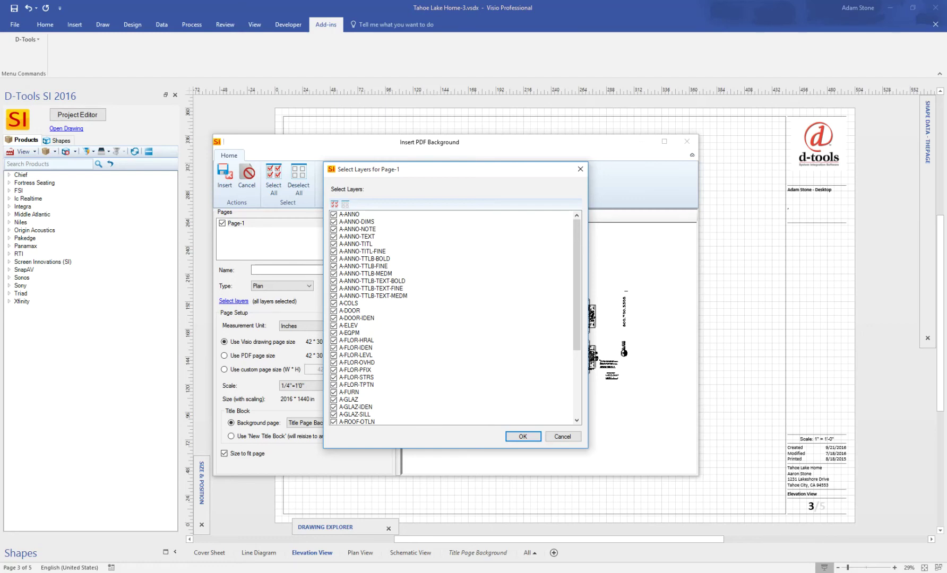
{"action": "key", "text": "alt+Tab"}
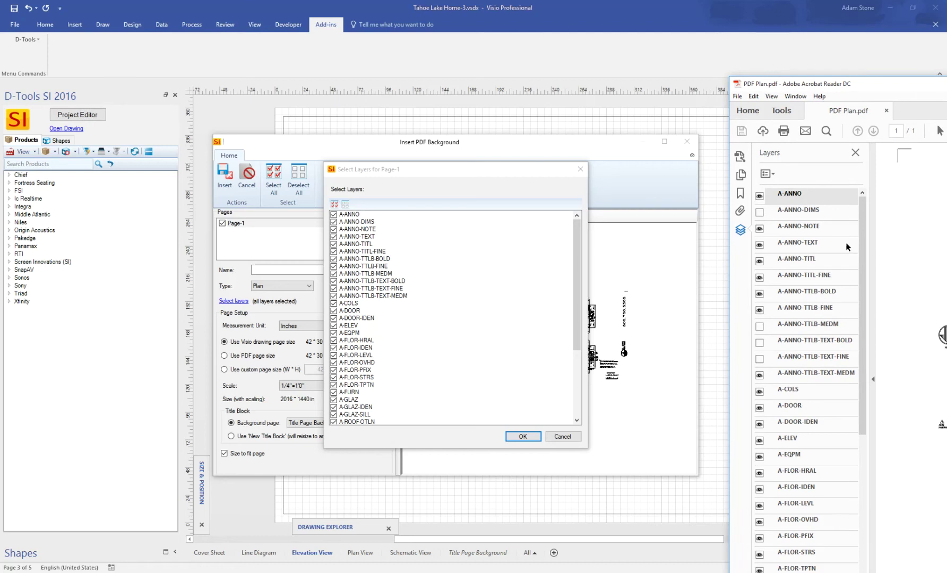
{"action": "left_click", "coordinate": [335, 223]}
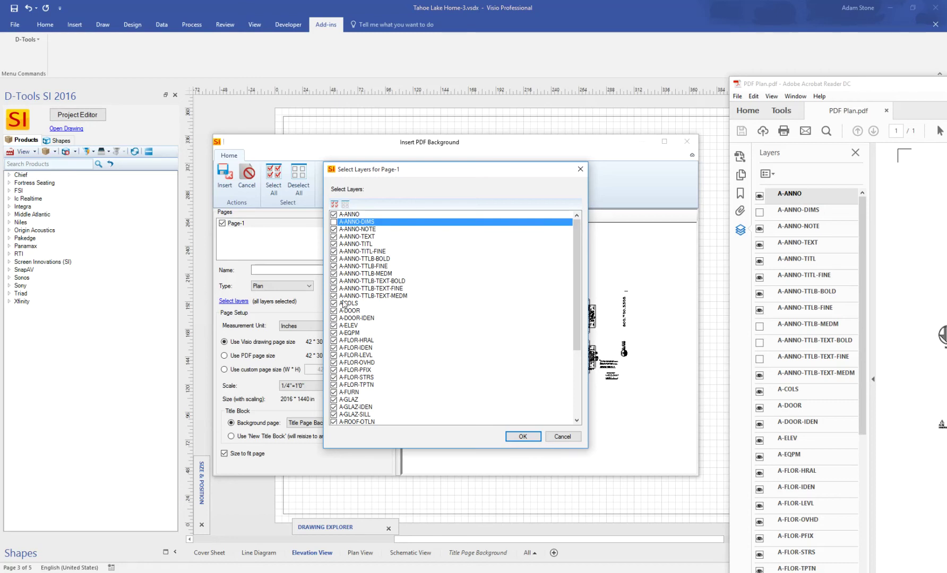
{"action": "left_click", "coordinate": [334, 297]}
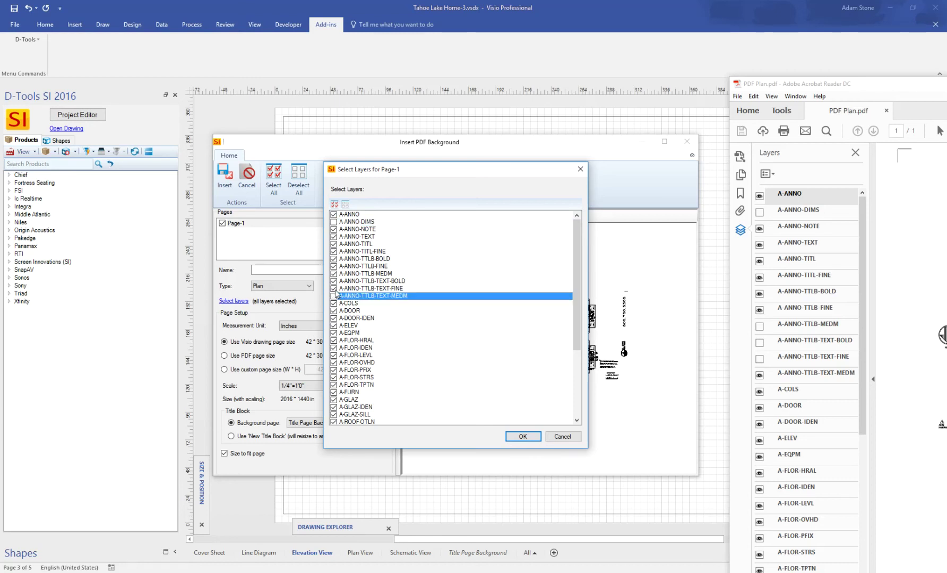
{"action": "left_click", "coordinate": [334, 289]}
{"action": "left_click", "coordinate": [334, 282]}
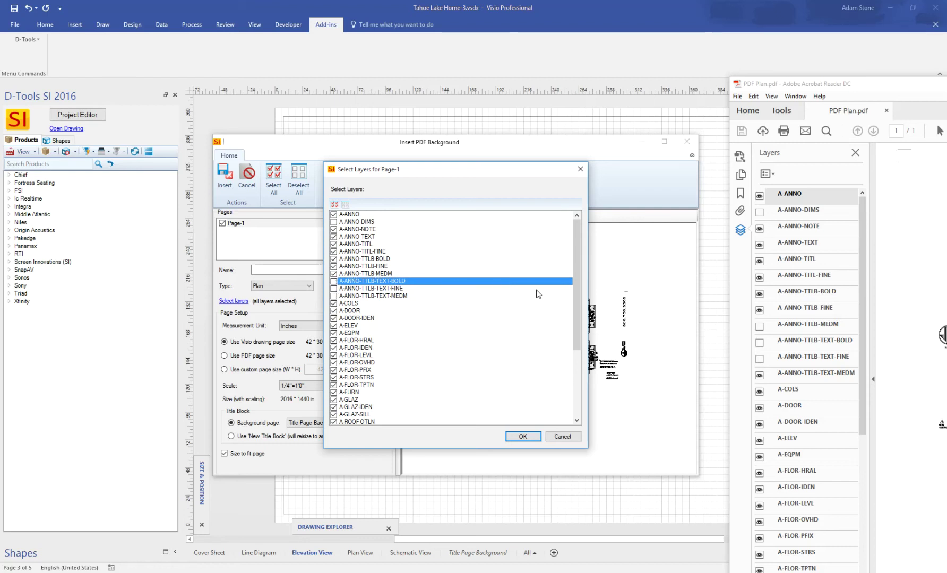
{"action": "left_click_drag", "start_coordinate": [573, 302], "coordinate": [578, 374]}
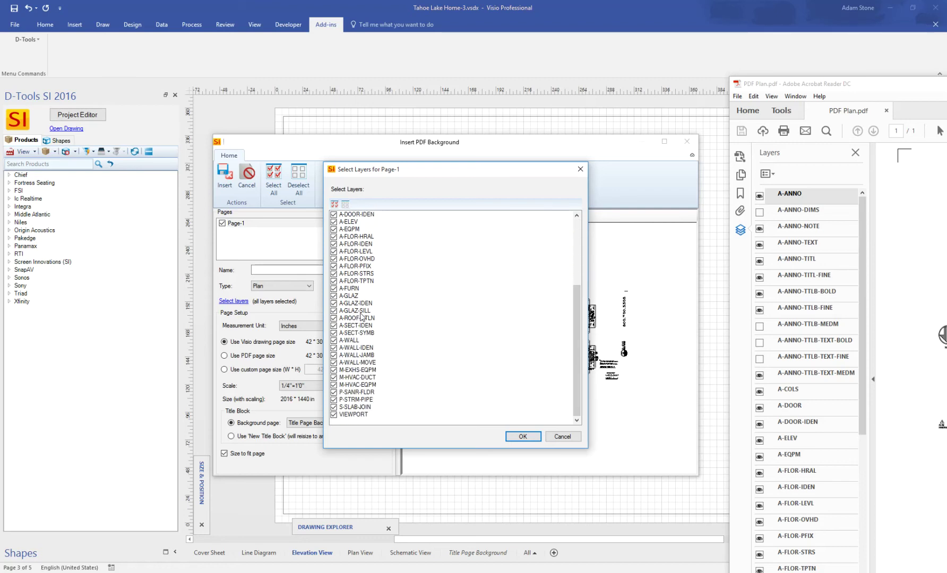
{"action": "left_click", "coordinate": [332, 304]}
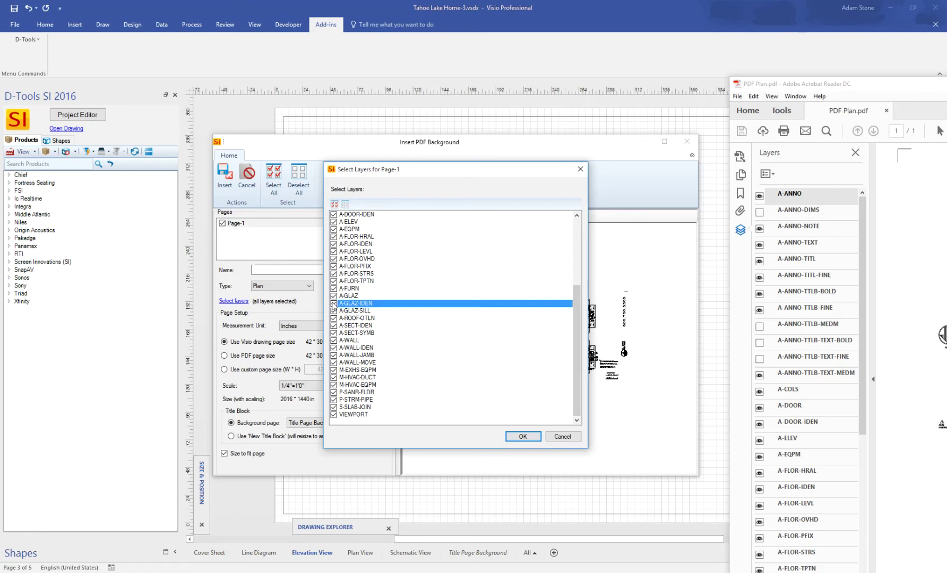
{"action": "left_click", "coordinate": [520, 436]}
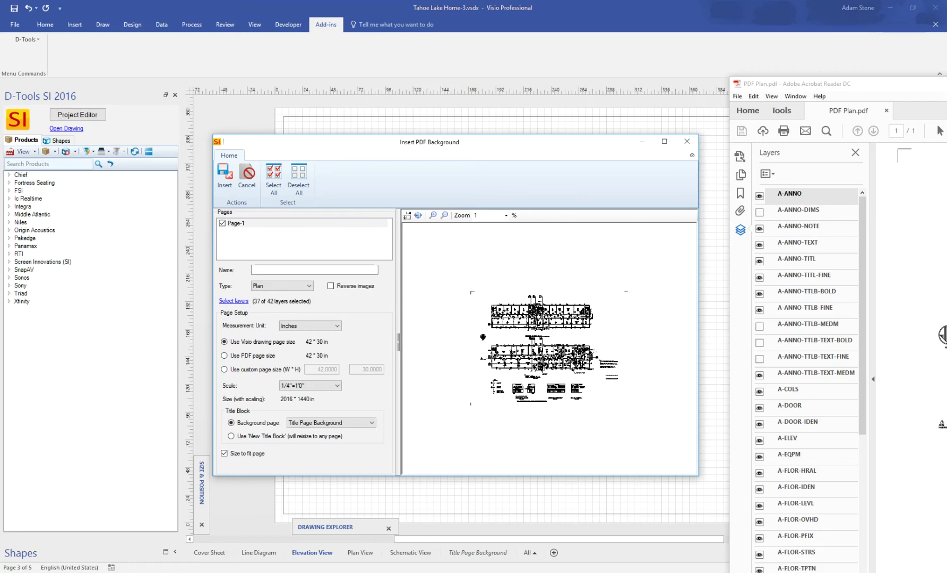
Step: Insert the plan as type Plan at 1/8"=1'0", background page (None), Size to fit page off
{"action": "left_click", "coordinate": [265, 270]}
{"action": "left_click", "coordinate": [309, 287]}
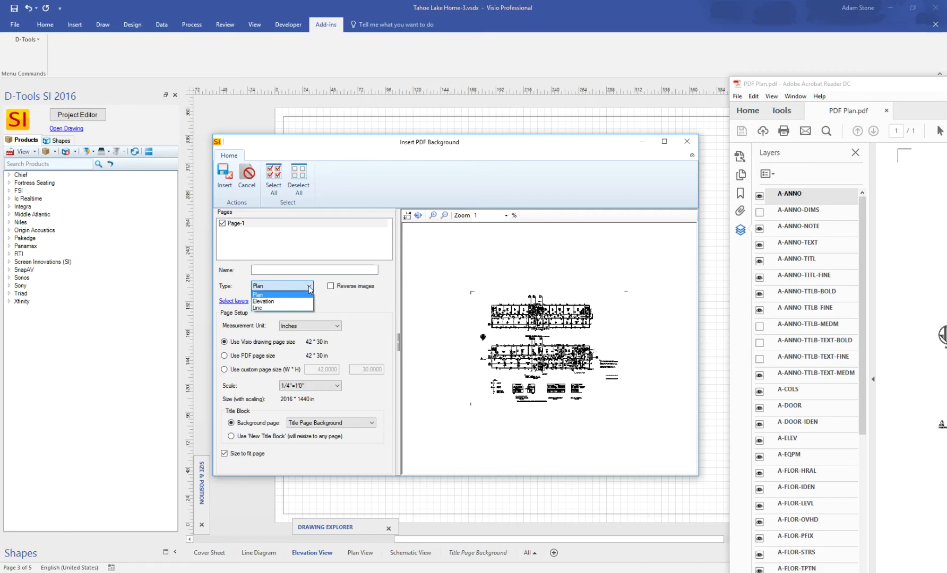
{"action": "left_click", "coordinate": [309, 288]}
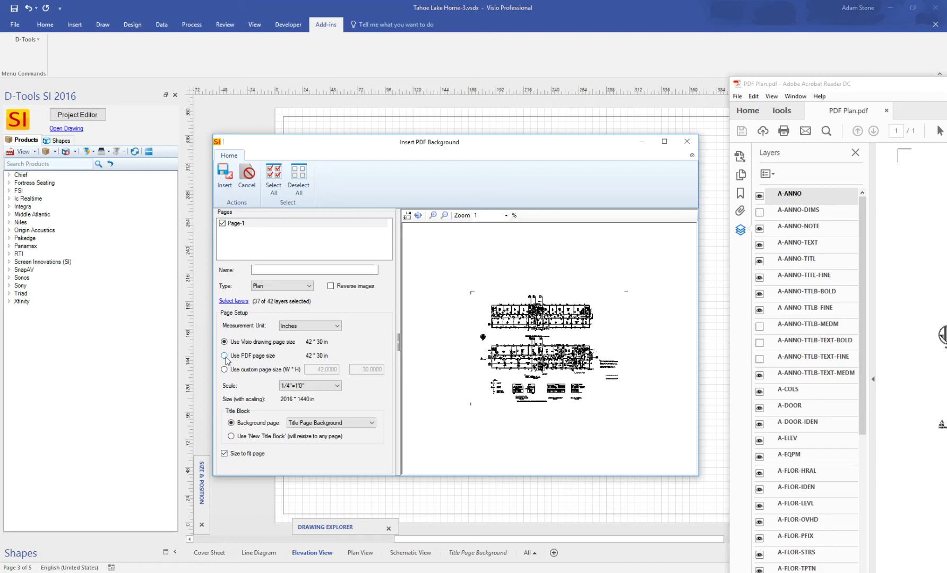
{"action": "left_click", "coordinate": [334, 389]}
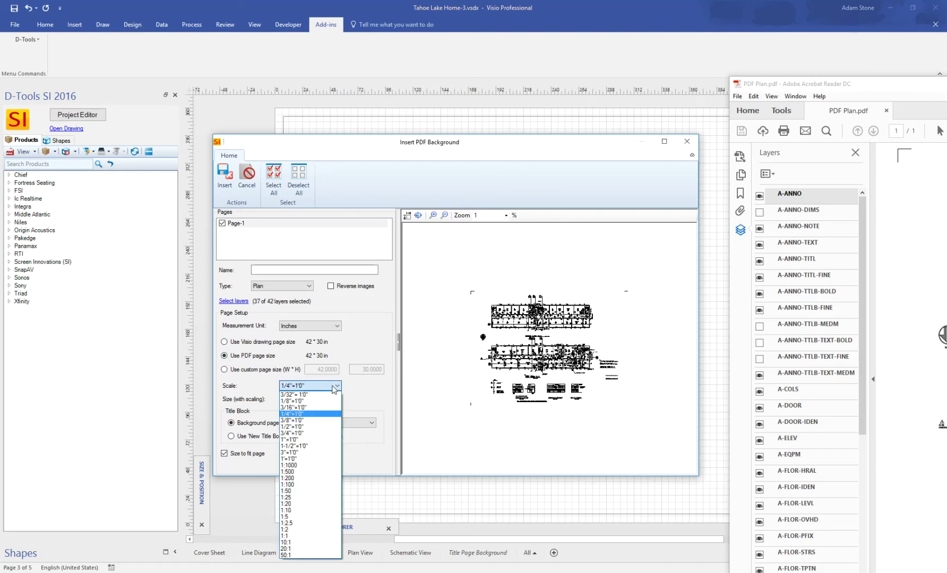
{"action": "left_click", "coordinate": [320, 402]}
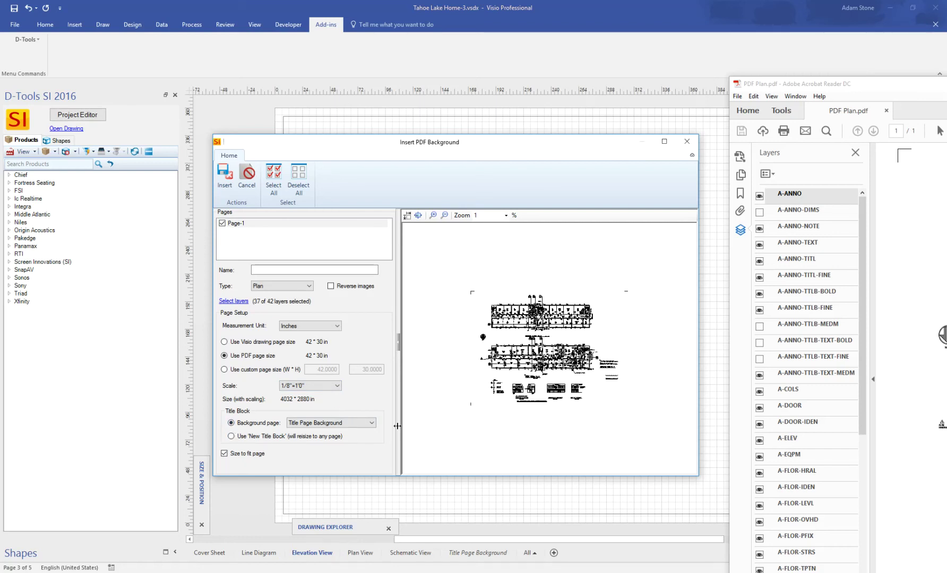
{"action": "left_click", "coordinate": [372, 422]}
{"action": "left_click", "coordinate": [332, 435]}
{"action": "left_click", "coordinate": [224, 455]}
{"action": "left_click", "coordinate": [804, 79]}
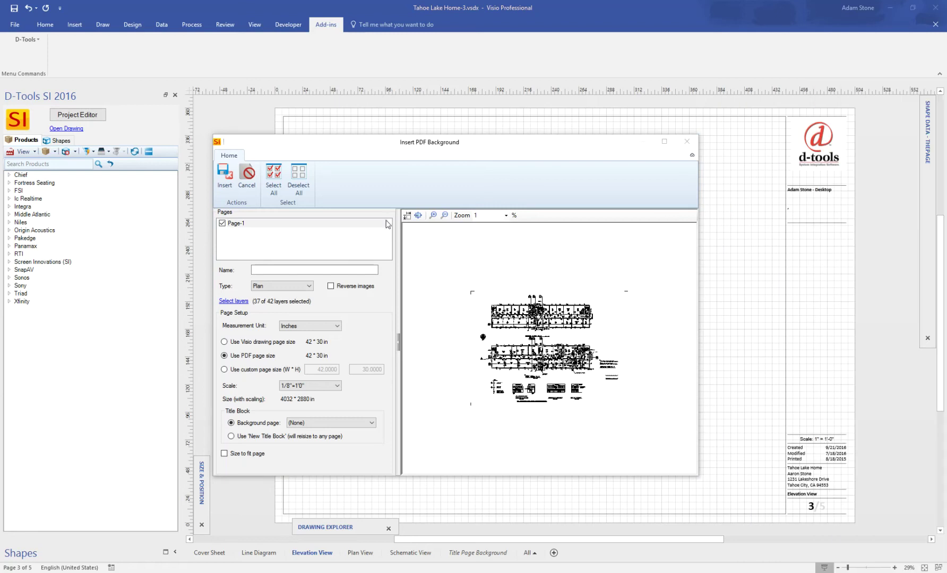
{"action": "left_click", "coordinate": [223, 183]}
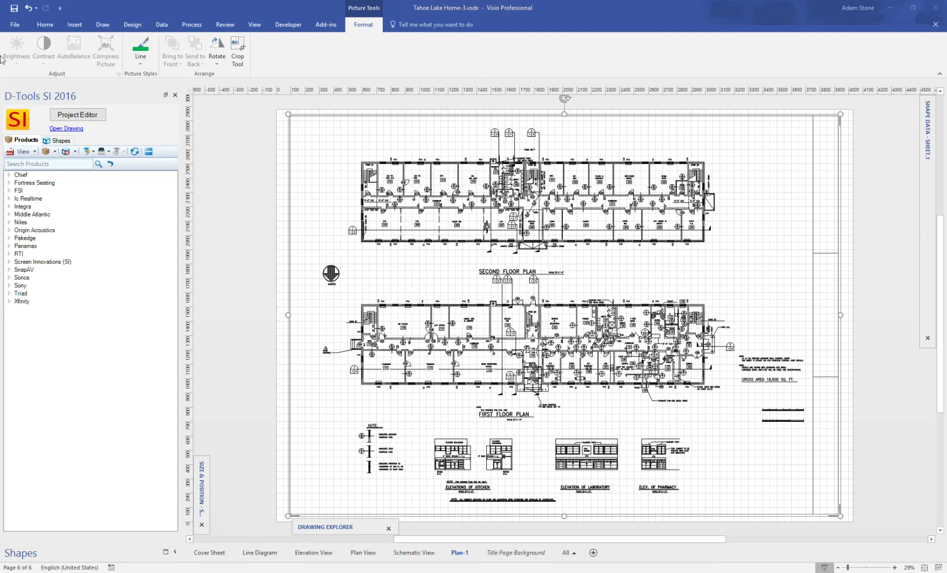
Step: Crop the floor-plan picture's right edge, narrowing it to 3695.576 in. wide
{"action": "left_click", "coordinate": [236, 50]}
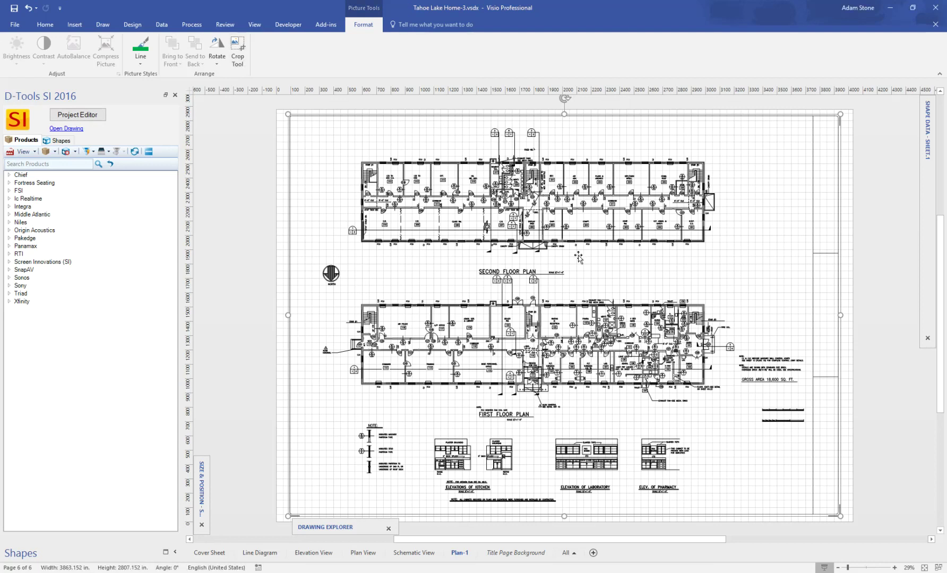
{"action": "left_click", "coordinate": [592, 245]}
{"action": "left_click", "coordinate": [592, 246]}
{"action": "left_click_drag", "start_coordinate": [841, 315], "coordinate": [810, 321]}
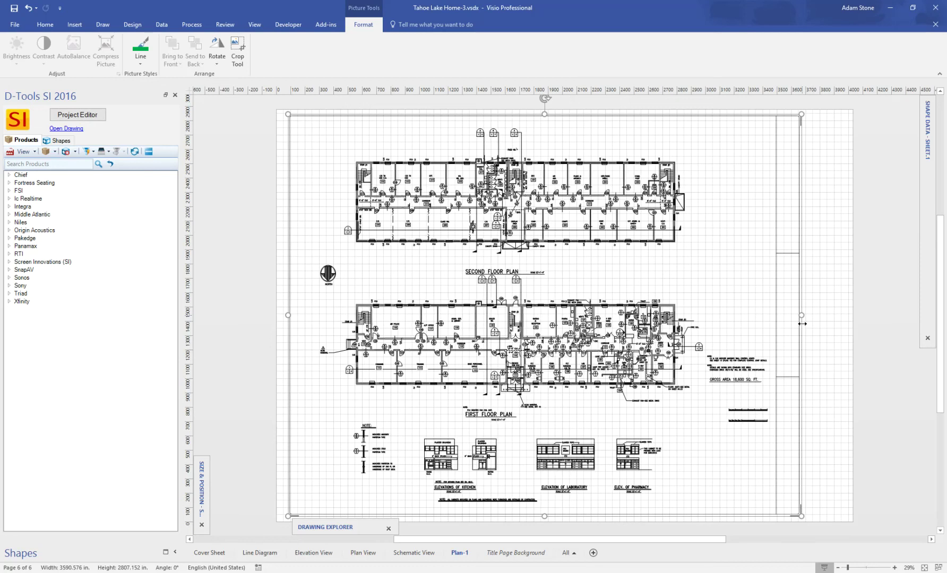
{"action": "left_click_drag", "start_coordinate": [799, 326], "coordinate": [847, 328]}
{"action": "left_click", "coordinate": [238, 50]}
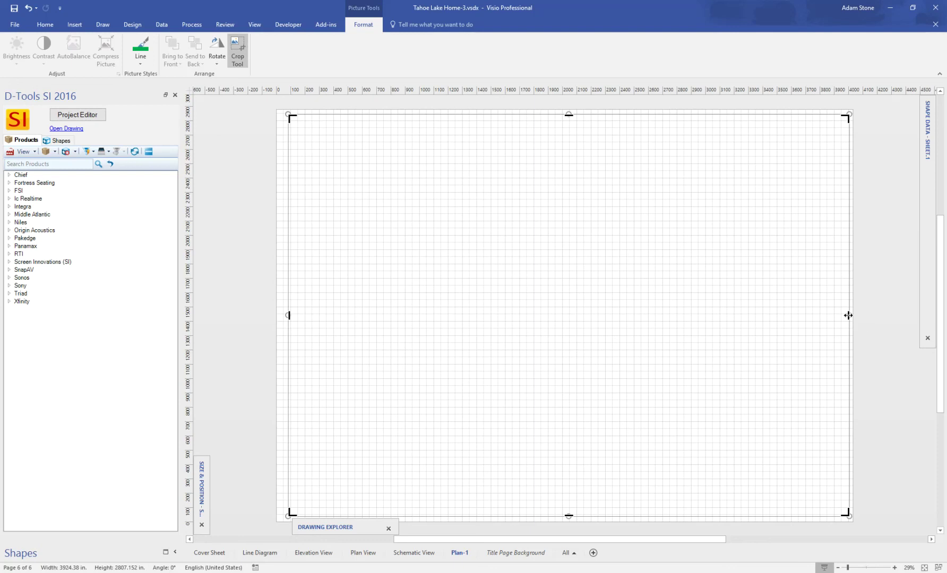
{"action": "left_click_drag", "start_coordinate": [849, 315], "coordinate": [816, 321]}
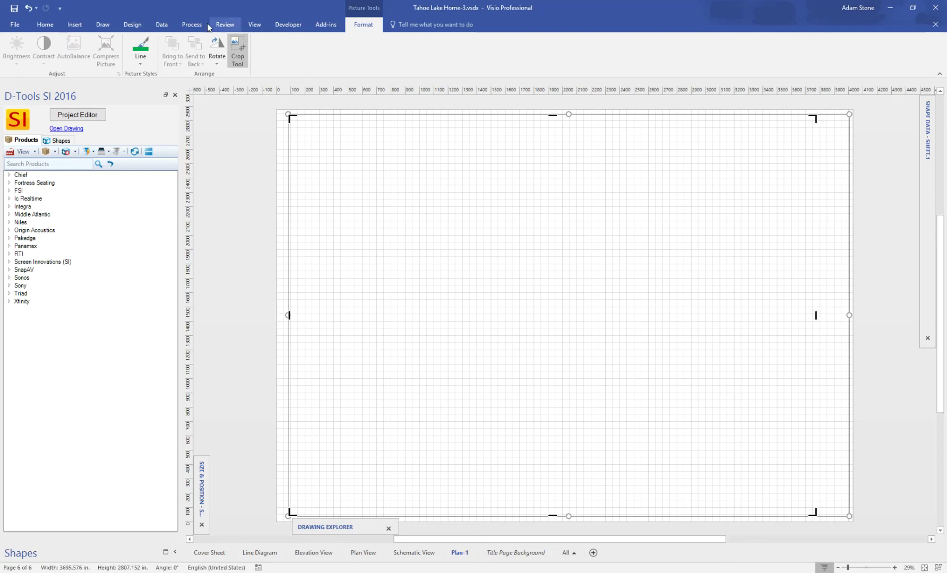
{"action": "left_click", "coordinate": [237, 57]}
{"action": "left_click", "coordinate": [230, 188]}
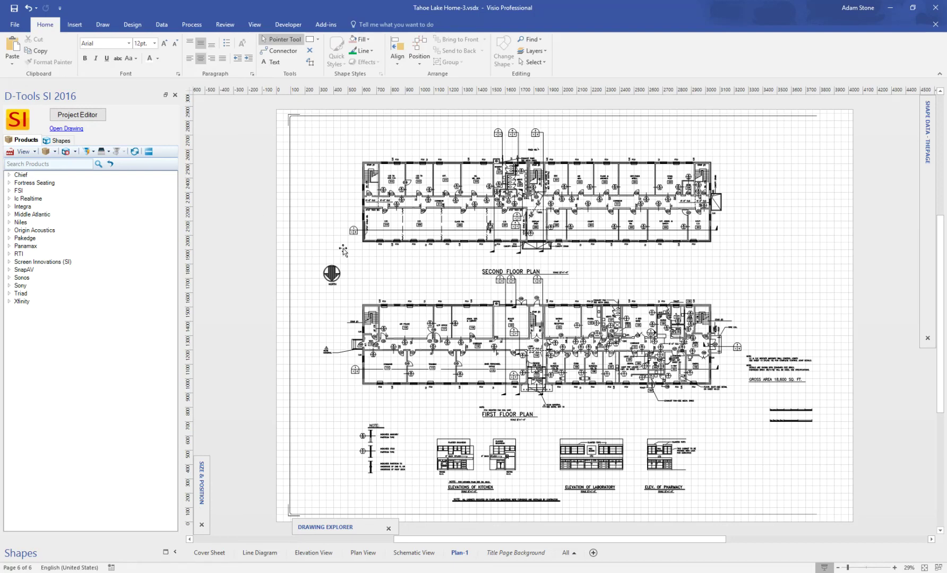
Step: In Layer Properties, turn Lock on and Snap and Glue off for the PDF Background layer
{"action": "left_click", "coordinate": [364, 235]}
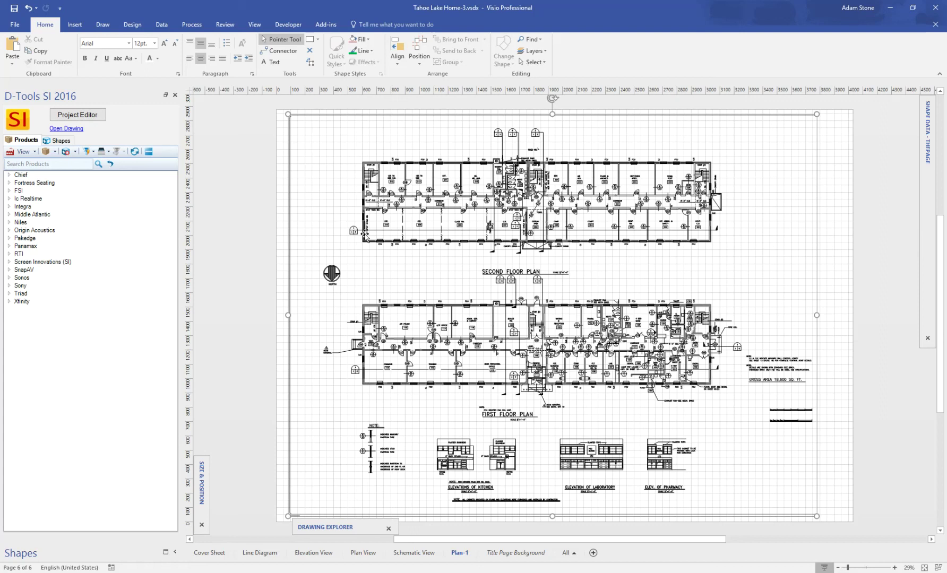
{"action": "left_click", "coordinate": [54, 28]}
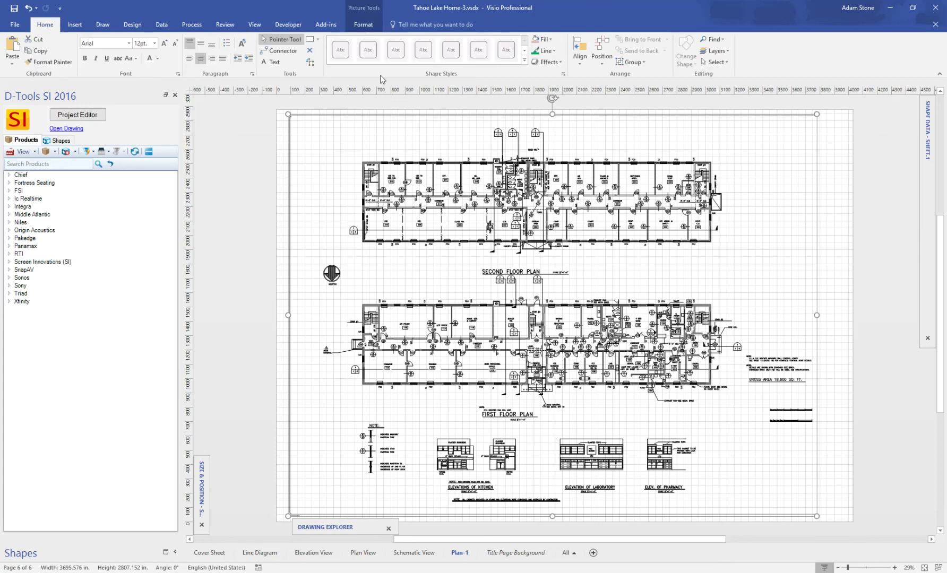
{"action": "left_click", "coordinate": [714, 51]}
{"action": "left_click", "coordinate": [740, 76]}
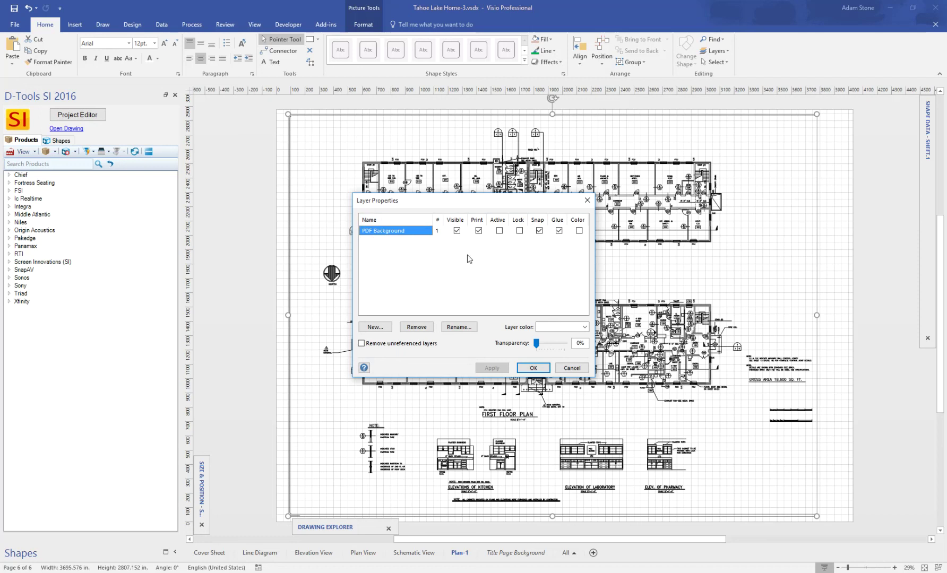
{"action": "left_click", "coordinate": [520, 231]}
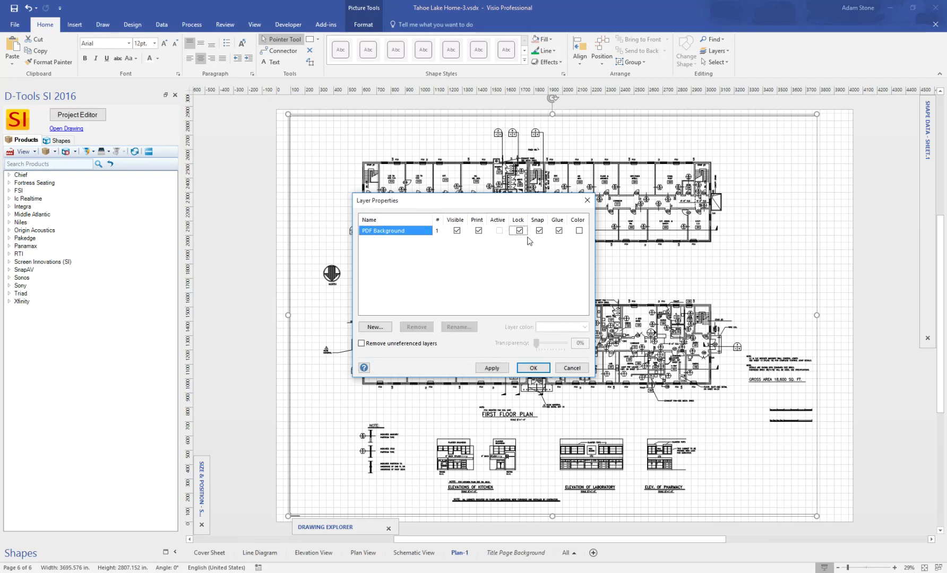
{"action": "left_click", "coordinate": [540, 232]}
{"action": "left_click", "coordinate": [559, 232]}
{"action": "left_click", "coordinate": [537, 370]}
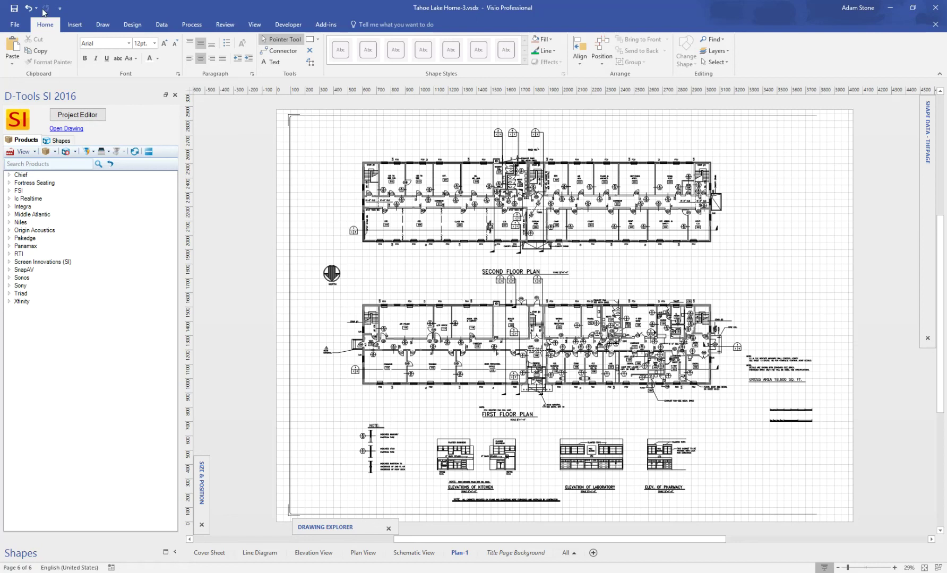
Step: Save a copy of the drawing as PDF (*.pdf) named Tahoe Lake Home-3.pdf in Documents
{"action": "left_click", "coordinate": [16, 25]}
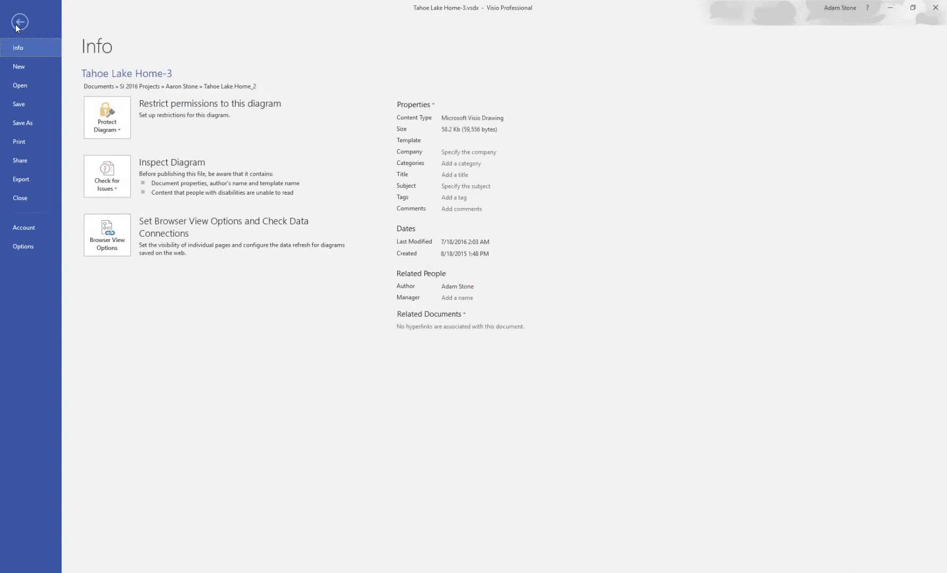
{"action": "left_click", "coordinate": [21, 122]}
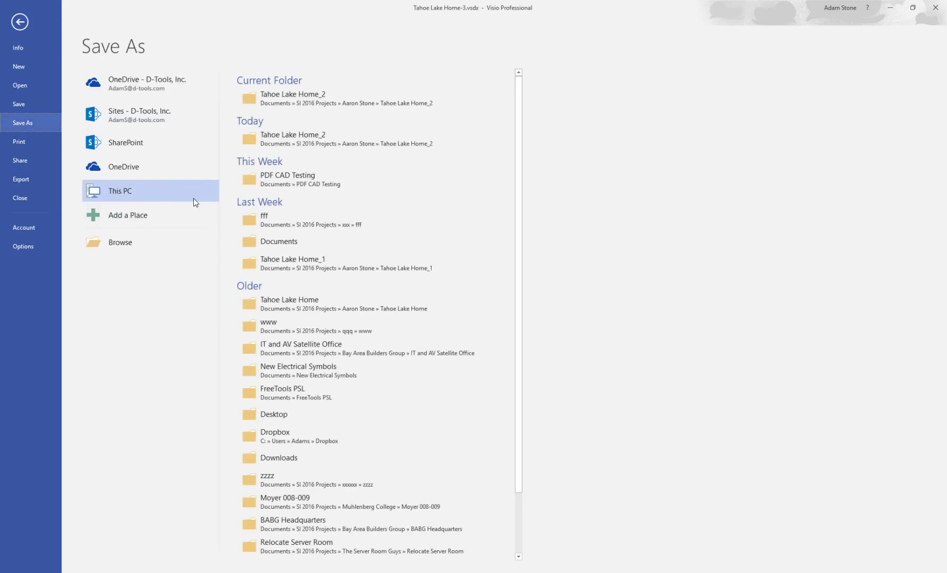
{"action": "left_click", "coordinate": [140, 239]}
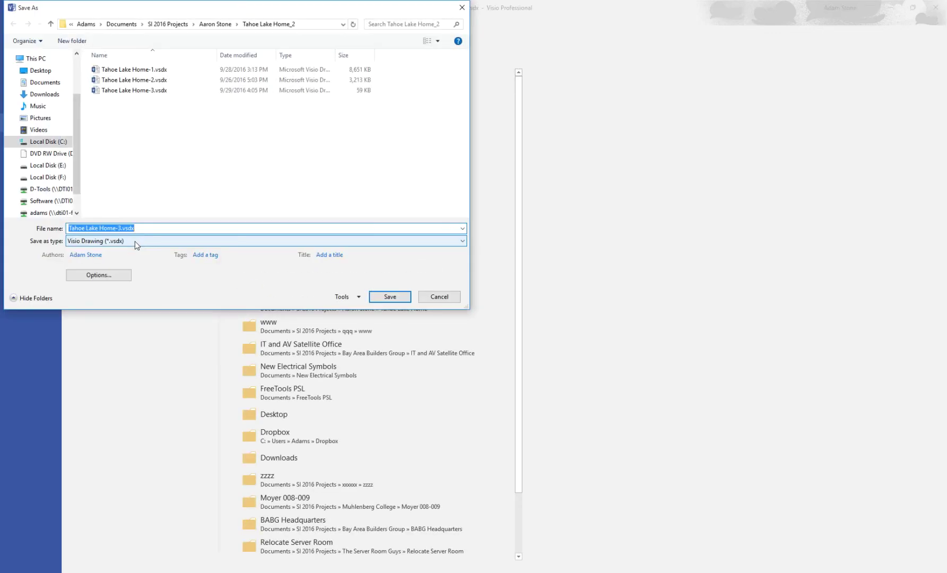
{"action": "left_click", "coordinate": [137, 240]}
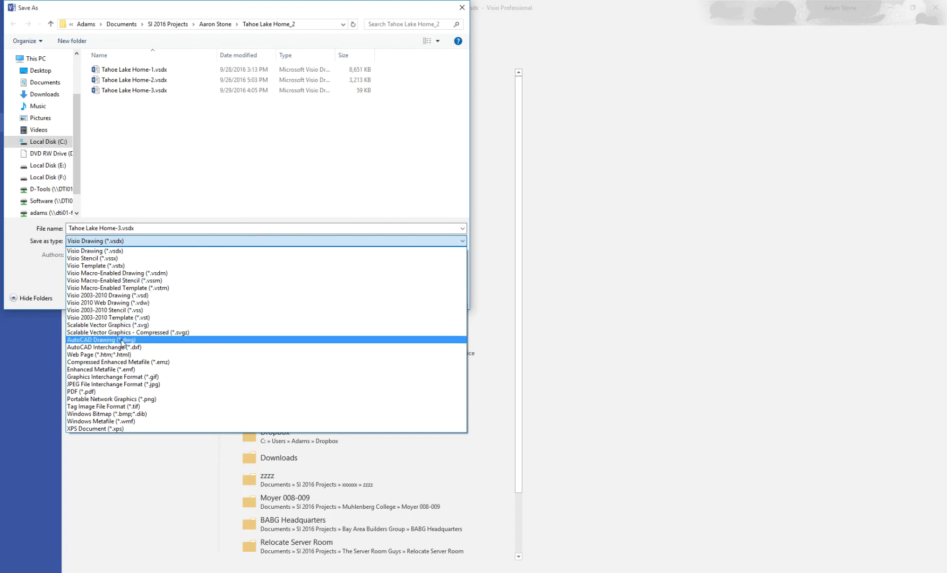
{"action": "left_click", "coordinate": [127, 391]}
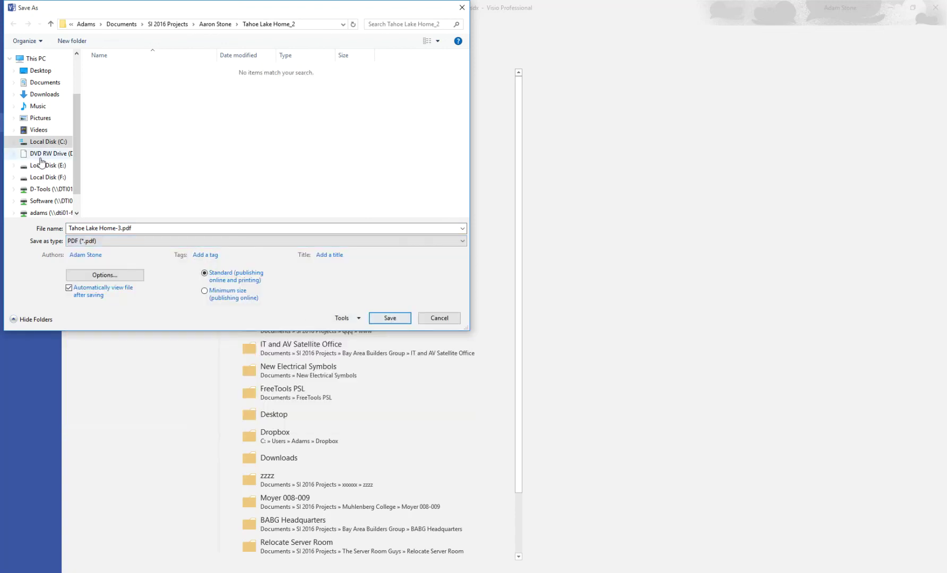
{"action": "left_click", "coordinate": [44, 82]}
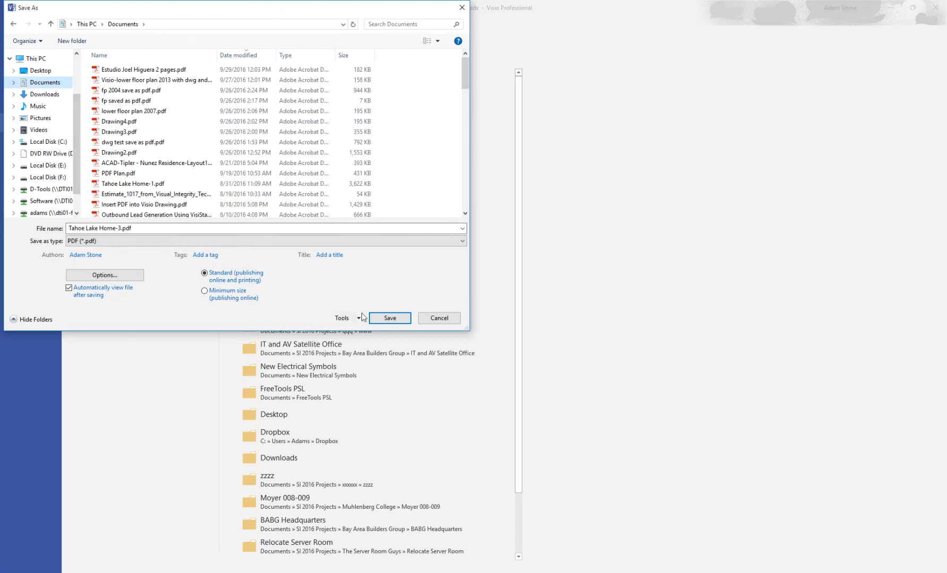
{"action": "left_click", "coordinate": [390, 318]}
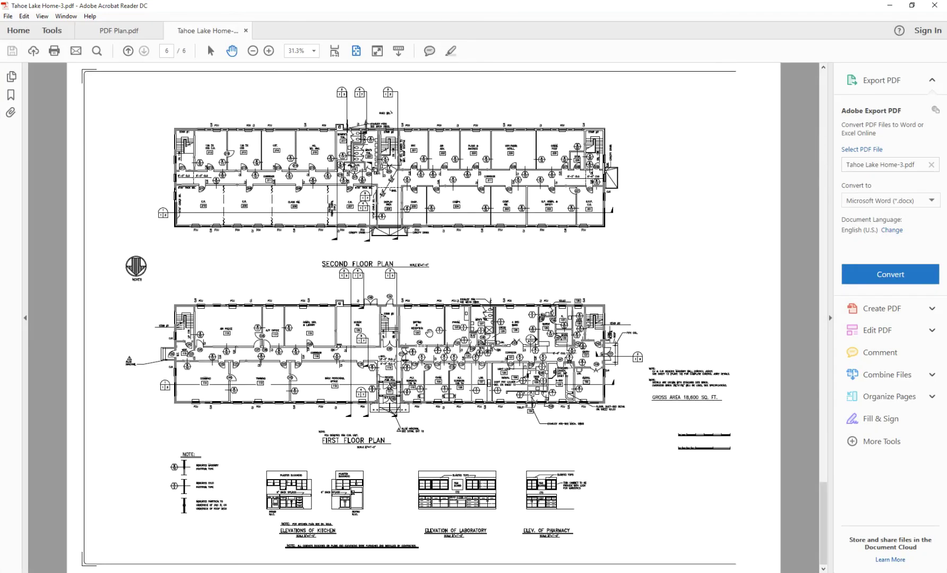
Step: Zoom in around PHARM 123 in the exported PDF, then the same area in PDF Plan.pdf
{"action": "scroll", "coordinate": [467, 325], "scroll_direction": "up", "scroll_amount": 7, "text": "ctrl"}
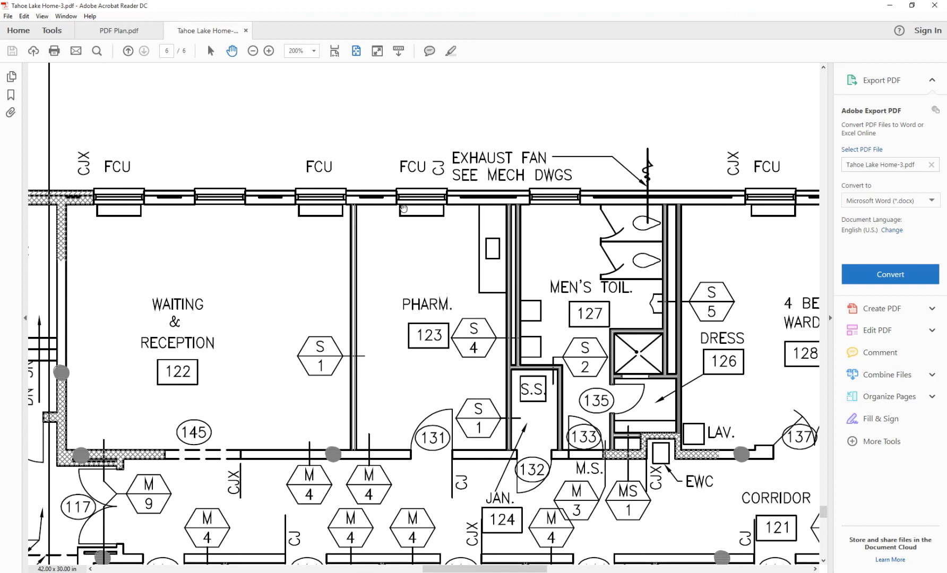
{"action": "left_click", "coordinate": [133, 32]}
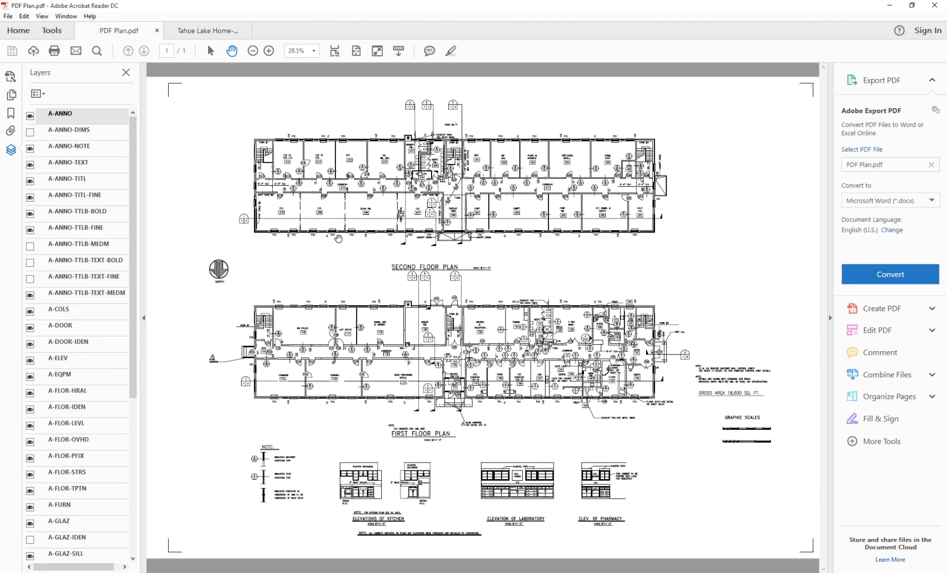
{"action": "scroll", "coordinate": [513, 333], "scroll_direction": "up", "scroll_amount": 10}
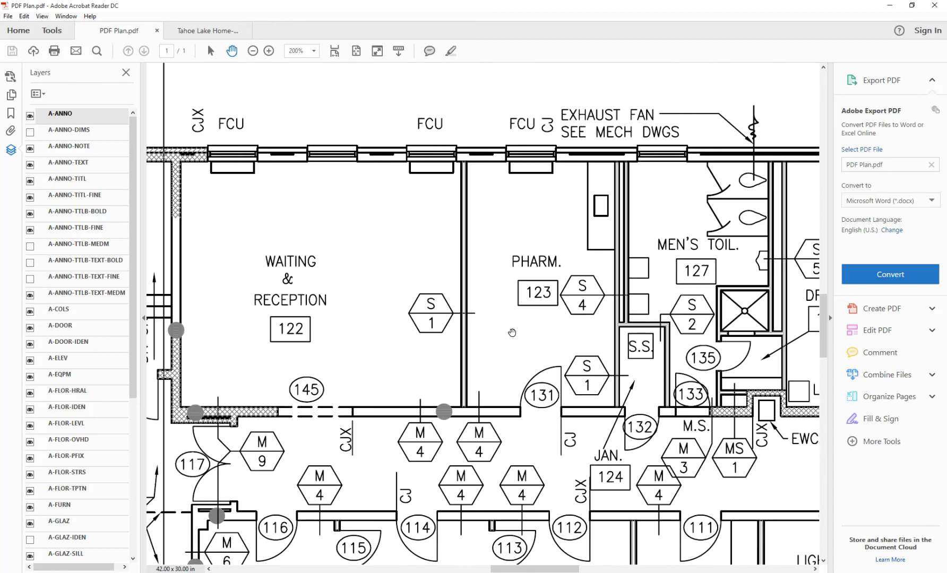
{"action": "scroll", "coordinate": [513, 333], "scroll_direction": "down", "scroll_amount": 1}
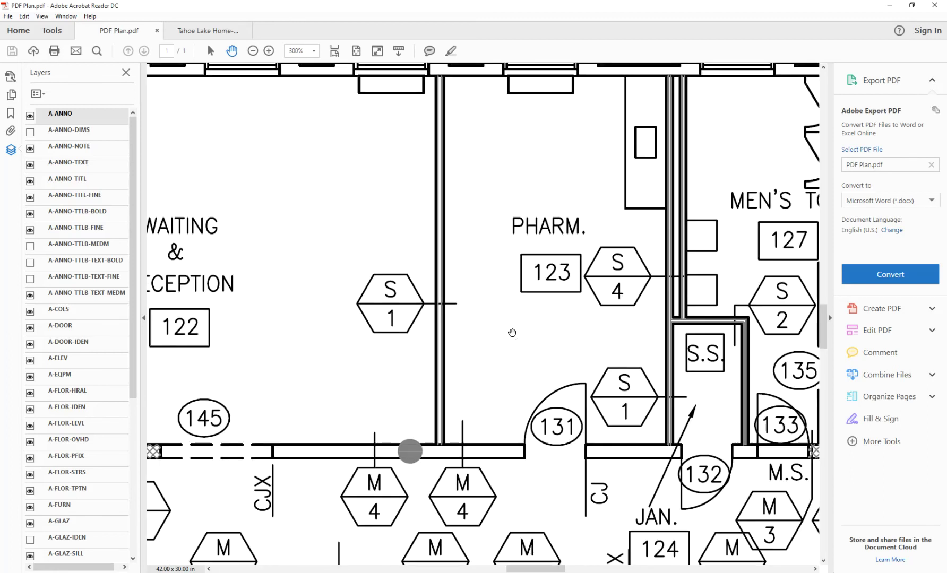